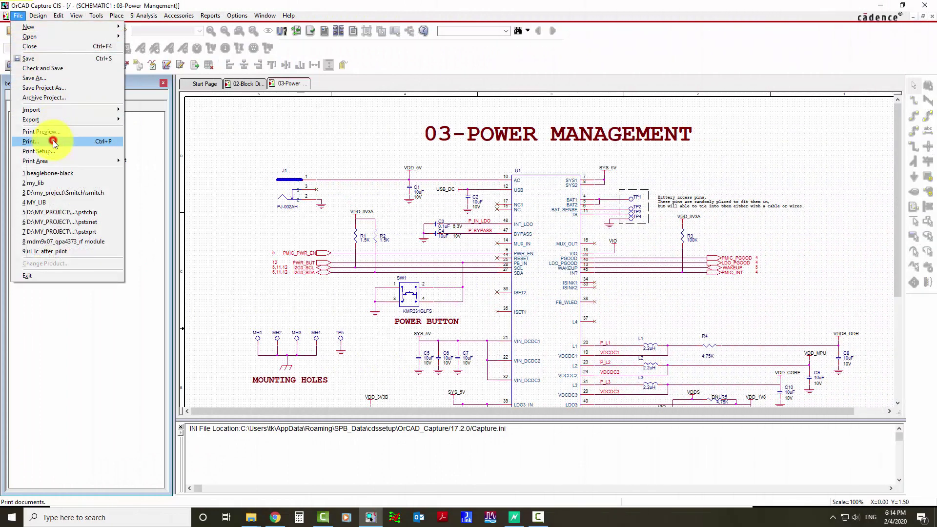
Set the print setup to the Microsoft Print to PDF printer with A4 paper.
{"action": "left_click", "coordinate": [53, 141]}
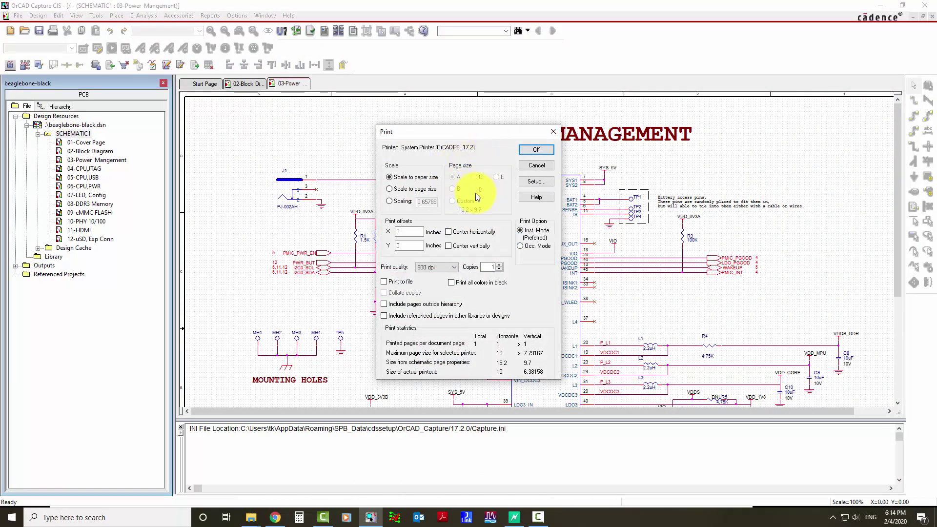
{"action": "left_click", "coordinate": [538, 187]}
{"action": "left_click", "coordinate": [482, 207]}
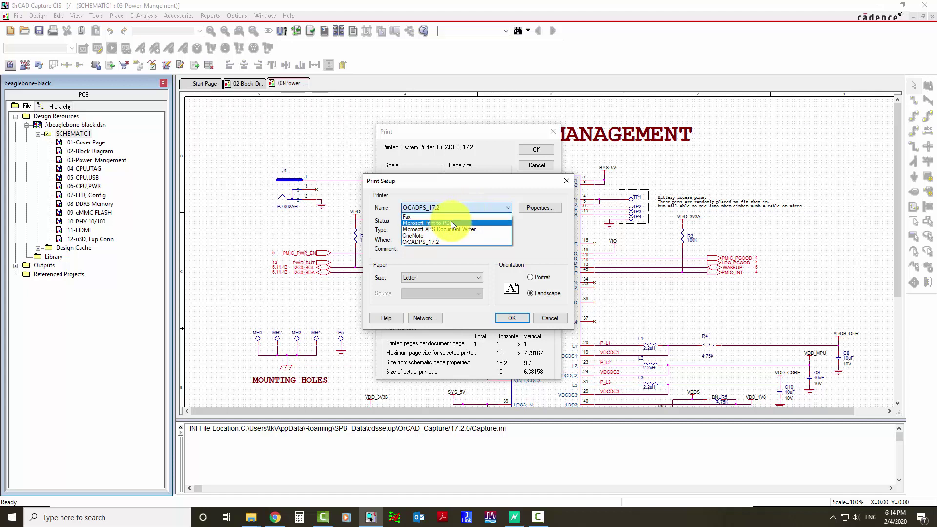
{"action": "left_click", "coordinate": [452, 225]}
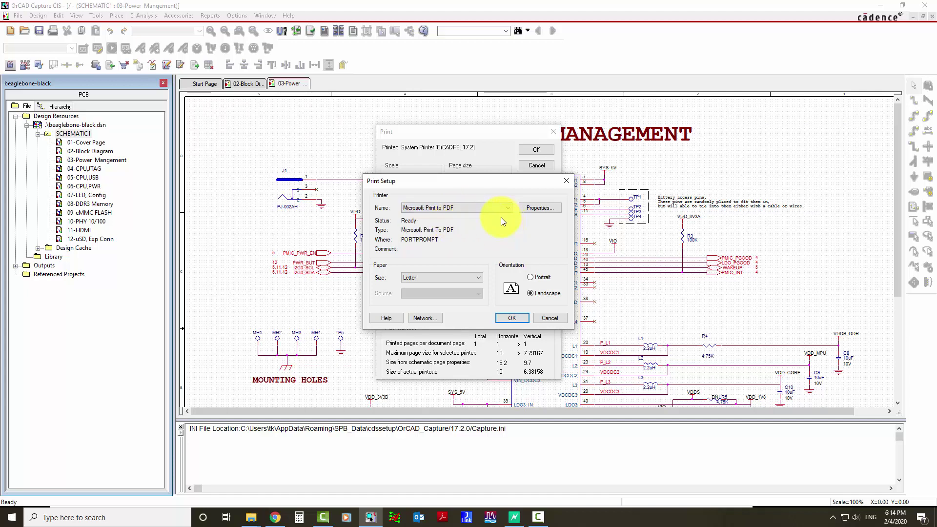
{"action": "left_click", "coordinate": [537, 208]}
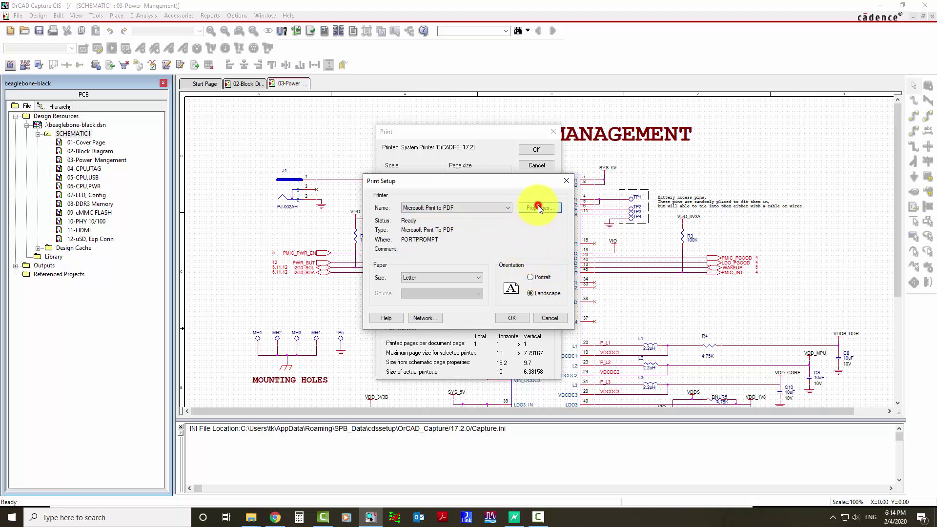
{"action": "left_click", "coordinate": [616, 187]}
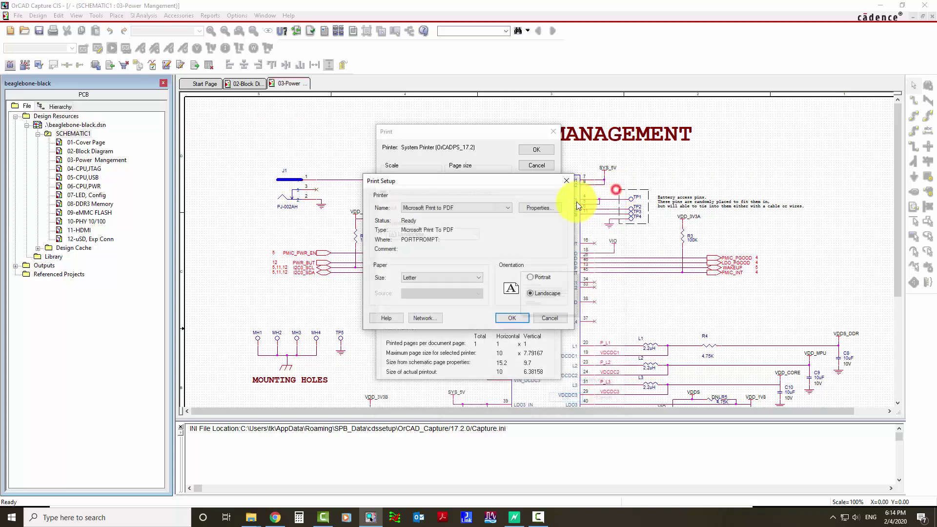
{"action": "left_click", "coordinate": [443, 278]}
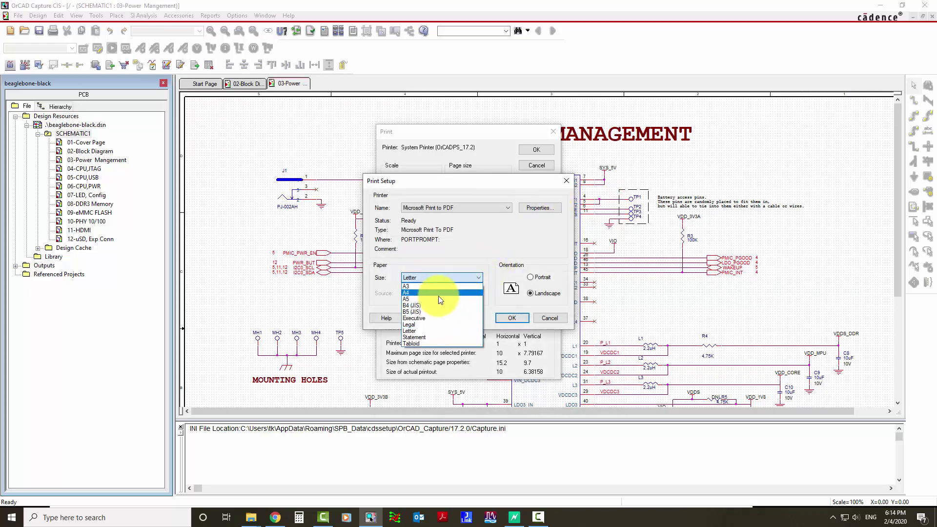
{"action": "left_click", "coordinate": [438, 294]}
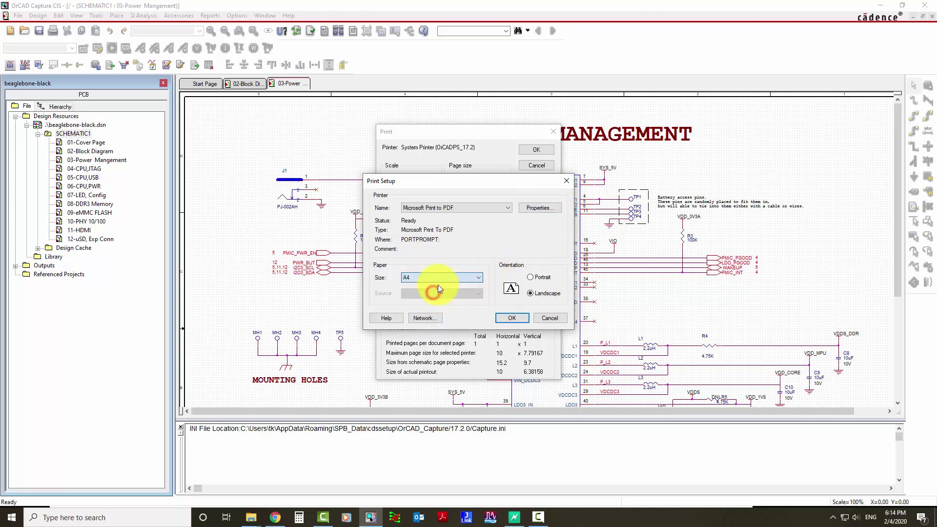
{"action": "left_click", "coordinate": [514, 321]}
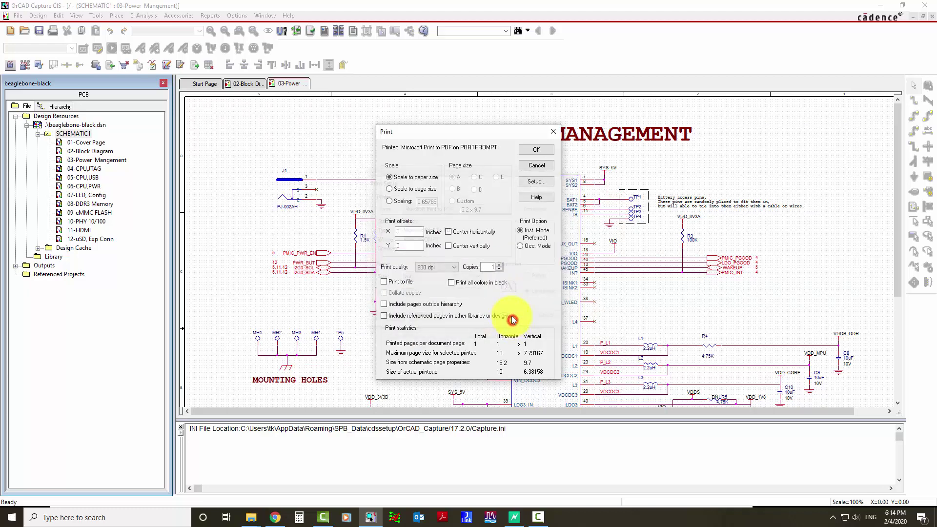
Print the schematic and save it as test.pdf in D:\BeagleBone\schematic.
{"action": "left_click", "coordinate": [540, 153]}
{"action": "type", "text": "test"}
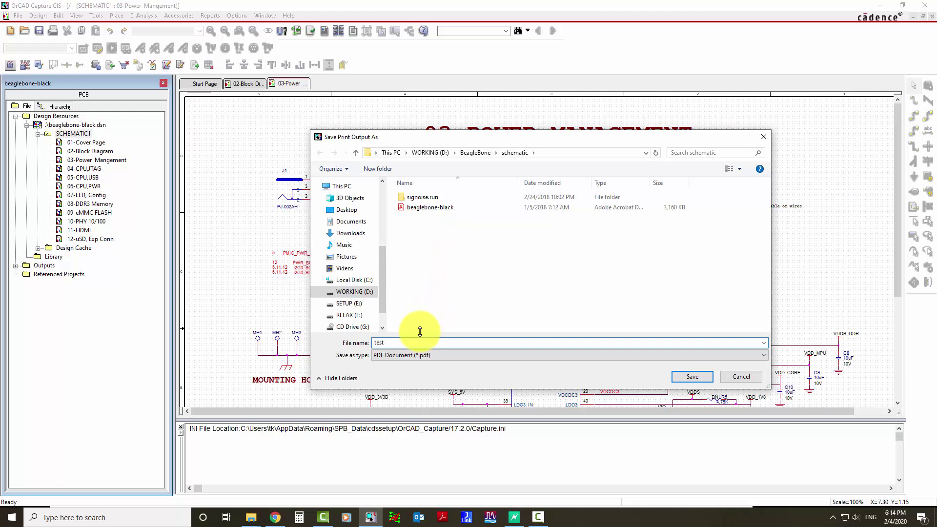
{"action": "left_click", "coordinate": [691, 377]}
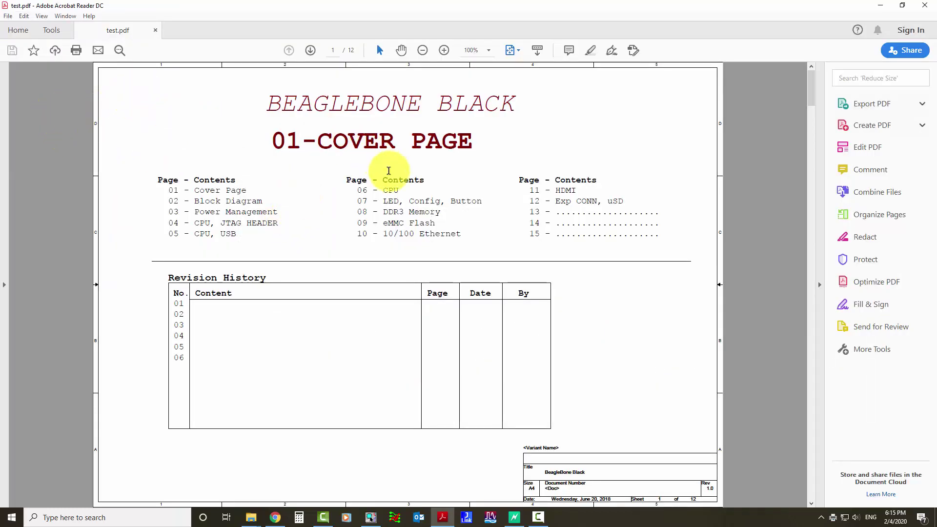
{"action": "scroll", "coordinate": [386, 168], "scroll_direction": "down", "scroll_amount": 1}
{"action": "scroll", "coordinate": [386, 165], "scroll_direction": "down", "scroll_amount": 3}
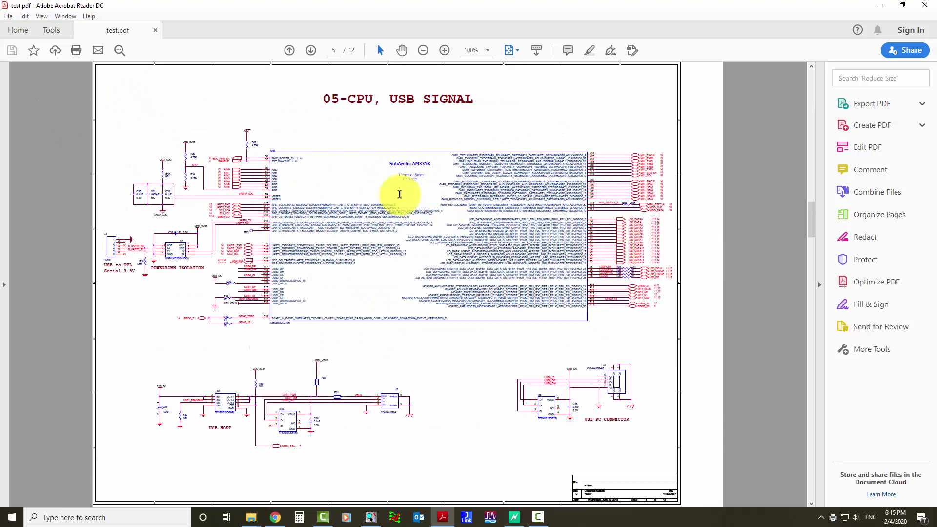
{"action": "scroll", "coordinate": [398, 188], "scroll_direction": "up", "scroll_amount": 2}
{"action": "scroll", "coordinate": [247, 136], "scroll_direction": "down", "scroll_amount": 1}
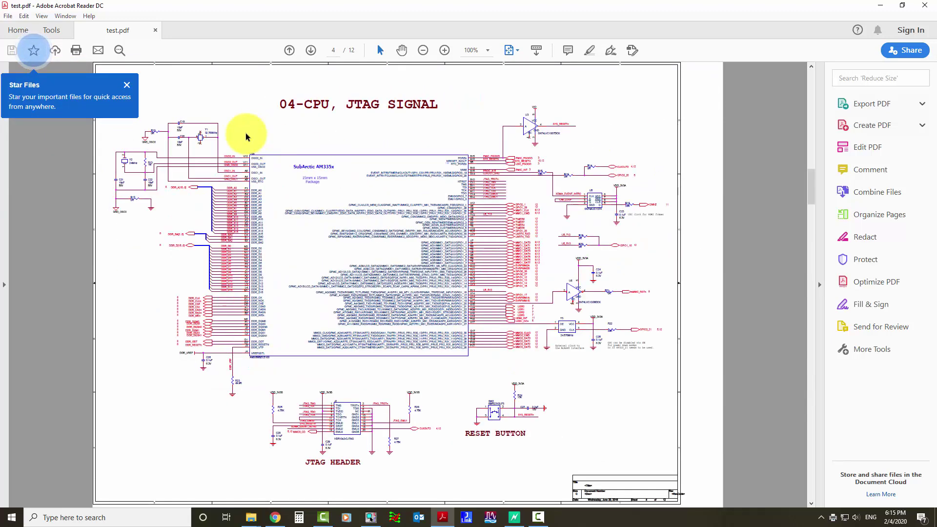
Dismiss the file-starring tip, then show and hide the Page Thumbnails pane.
{"action": "left_click", "coordinate": [128, 86]}
{"action": "scroll", "coordinate": [110, 109], "scroll_direction": "up", "scroll_amount": 3}
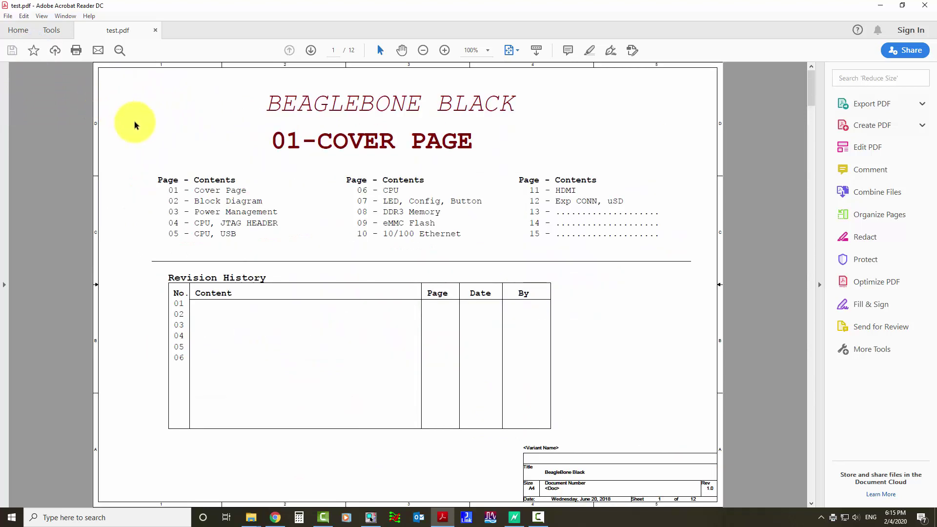
{"action": "left_click", "coordinate": [6, 286]}
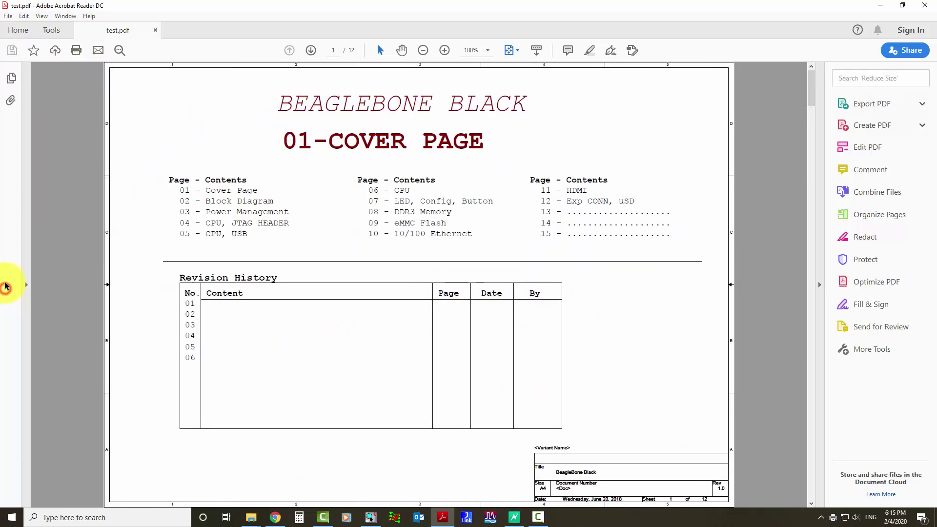
{"action": "left_click", "coordinate": [11, 77]}
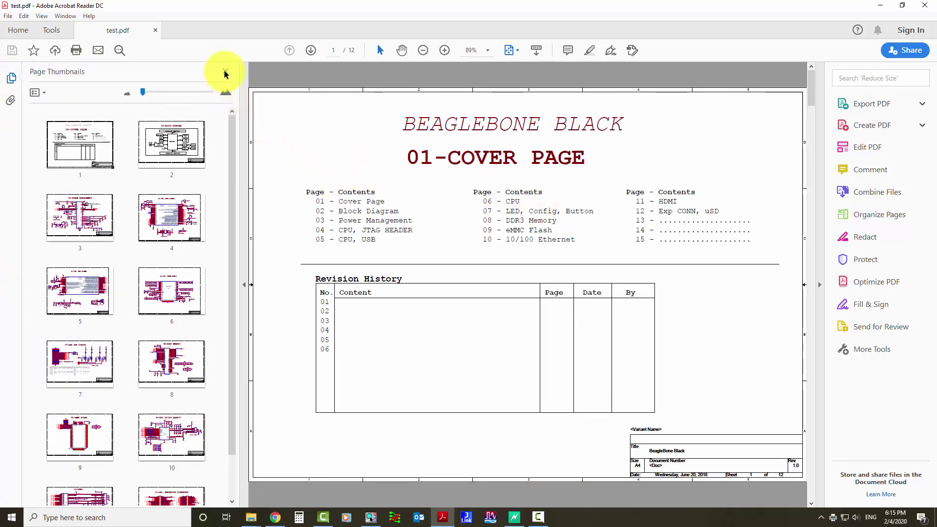
{"action": "left_click", "coordinate": [225, 73]}
{"action": "scroll", "coordinate": [571, 164], "scroll_direction": "down", "scroll_amount": 2}
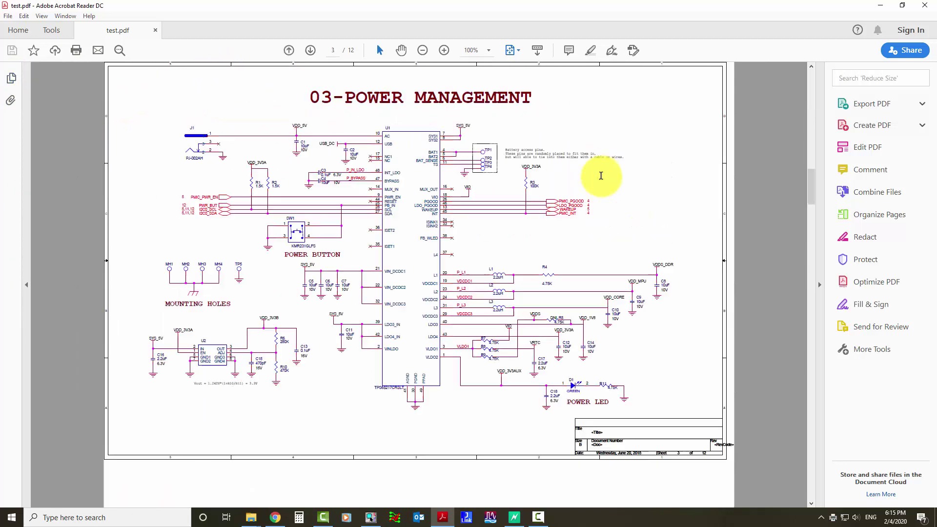
{"action": "scroll", "coordinate": [596, 156], "scroll_direction": "down", "scroll_amount": 4}
{"action": "scroll", "coordinate": [596, 155], "scroll_direction": "down", "scroll_amount": 4}
{"action": "scroll", "coordinate": [595, 150], "scroll_direction": "down", "scroll_amount": 1}
{"action": "scroll", "coordinate": [596, 150], "scroll_direction": "up", "scroll_amount": 3}
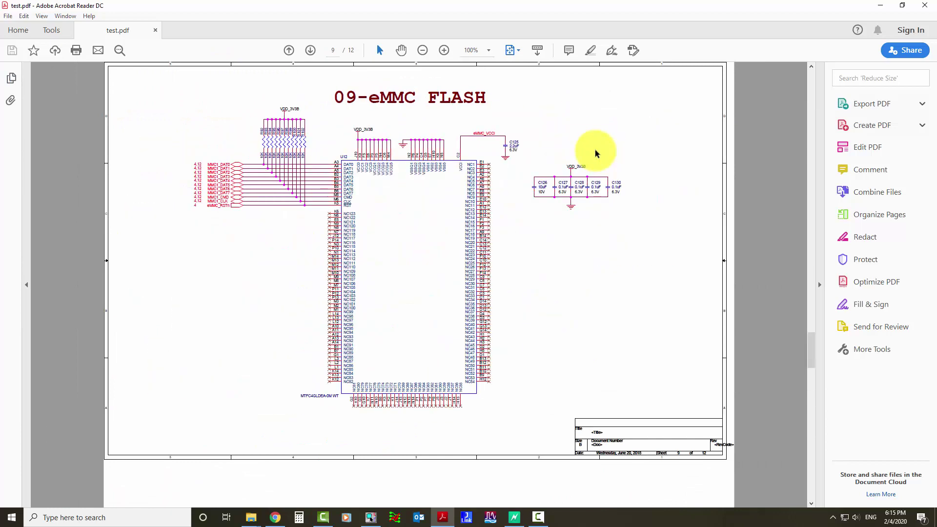
{"action": "scroll", "coordinate": [595, 149], "scroll_direction": "up", "scroll_amount": 2}
{"action": "scroll", "coordinate": [595, 149], "scroll_direction": "up", "scroll_amount": 2}
{"action": "scroll", "coordinate": [495, 172], "scroll_direction": "up", "scroll_amount": 3}
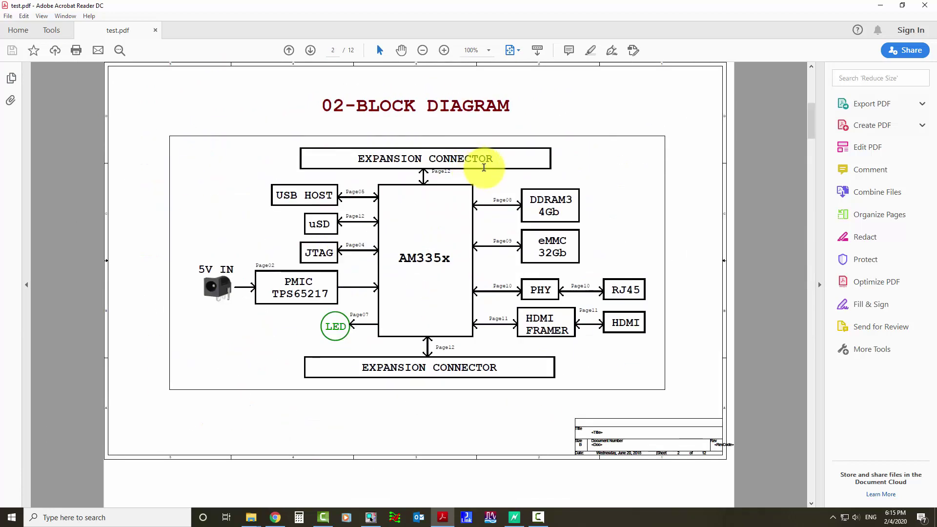
{"action": "scroll", "coordinate": [500, 178], "scroll_direction": "up", "scroll_amount": 1}
{"action": "scroll", "coordinate": [505, 174], "scroll_direction": "down", "scroll_amount": 6}
{"action": "scroll", "coordinate": [523, 170], "scroll_direction": "down", "scroll_amount": 1}
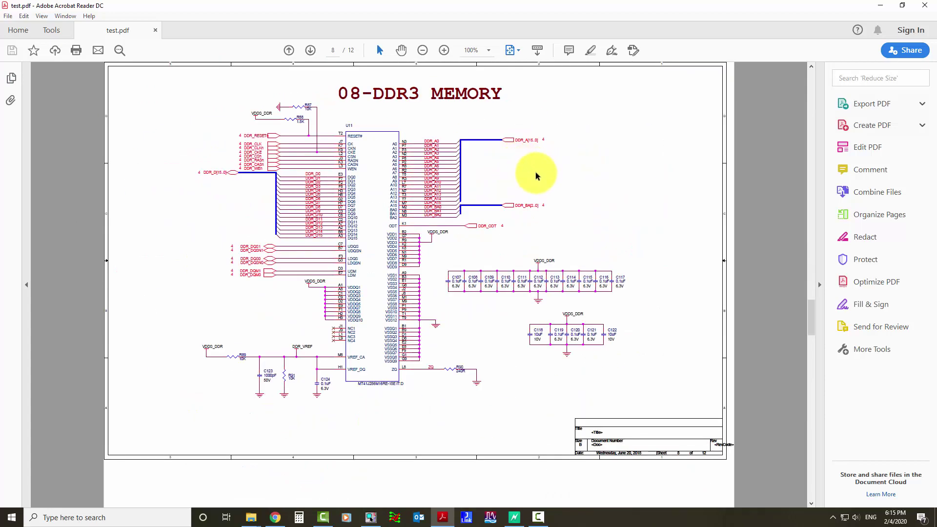
Select the DDR_A[15:0] label and MEMORY title text on the DDR3 page, then clear the selection.
{"action": "right_click", "coordinate": [526, 140]}
{"action": "double_click", "coordinate": [520, 139]}
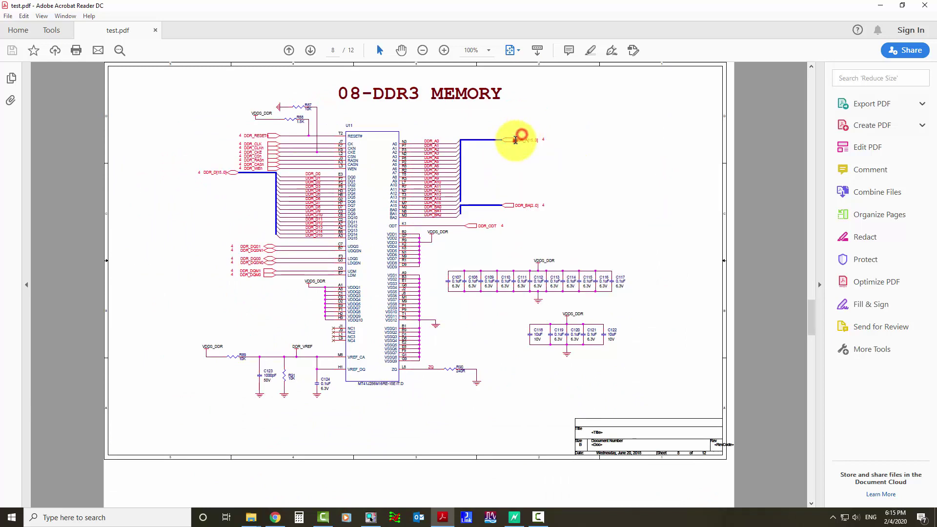
{"action": "double_click", "coordinate": [454, 93]}
{"action": "left_click", "coordinate": [558, 109]}
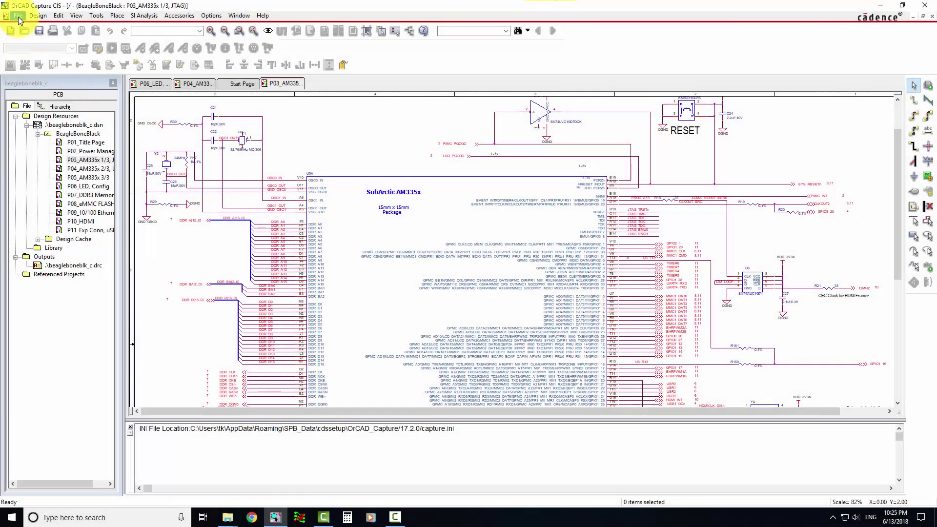
Start a PDF export, then follow the ghostscript.com download link in the ORCAP-43004 error.
{"action": "left_click", "coordinate": [18, 15]}
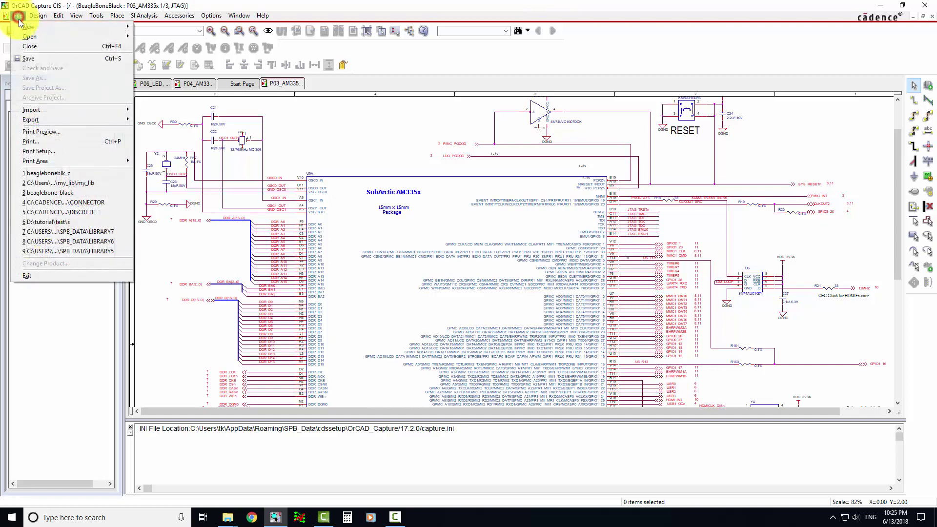
{"action": "mouse_move", "coordinate": [30, 119]}
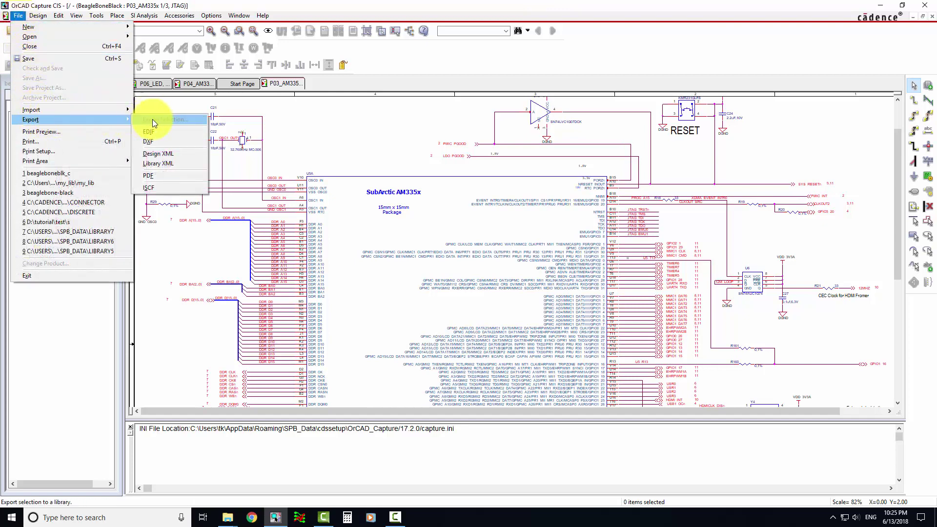
{"action": "left_click", "coordinate": [149, 175]}
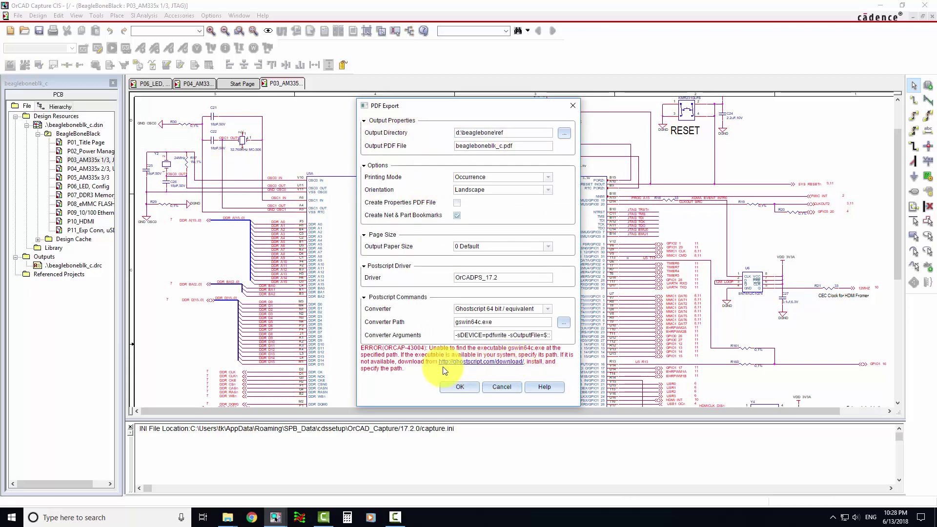
{"action": "left_click_drag", "start_coordinate": [438, 362], "coordinate": [520, 365]}
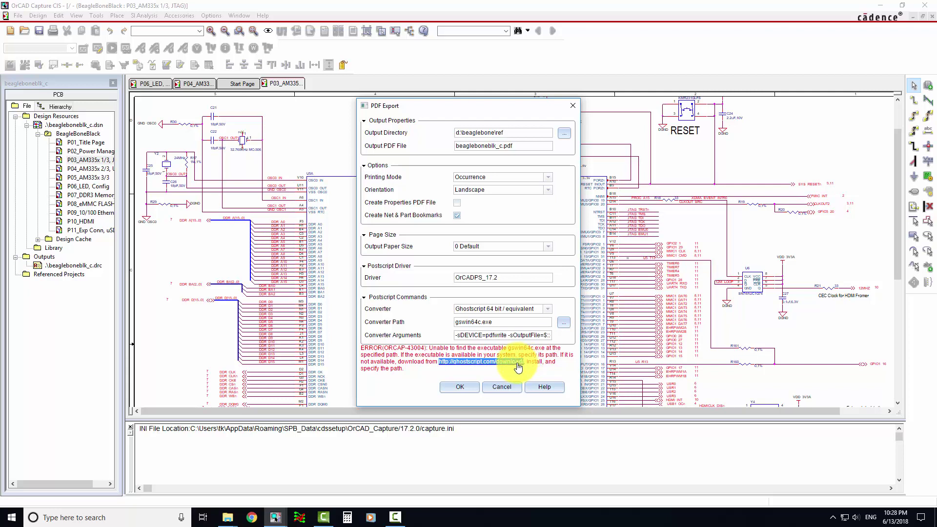
{"action": "left_click", "coordinate": [504, 363]}
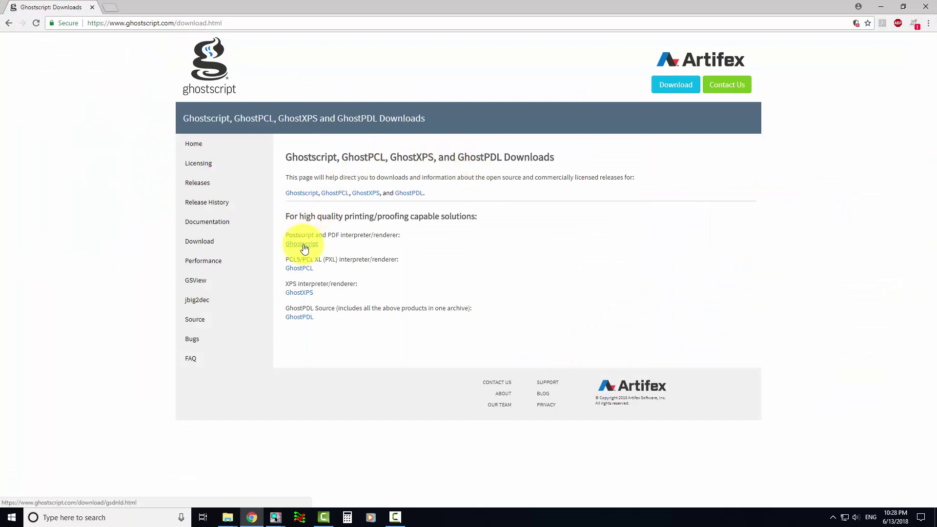
Download the Ghostscript AGPL release for Windows 64 bit, gs923w64.exe.
{"action": "left_click", "coordinate": [303, 250]}
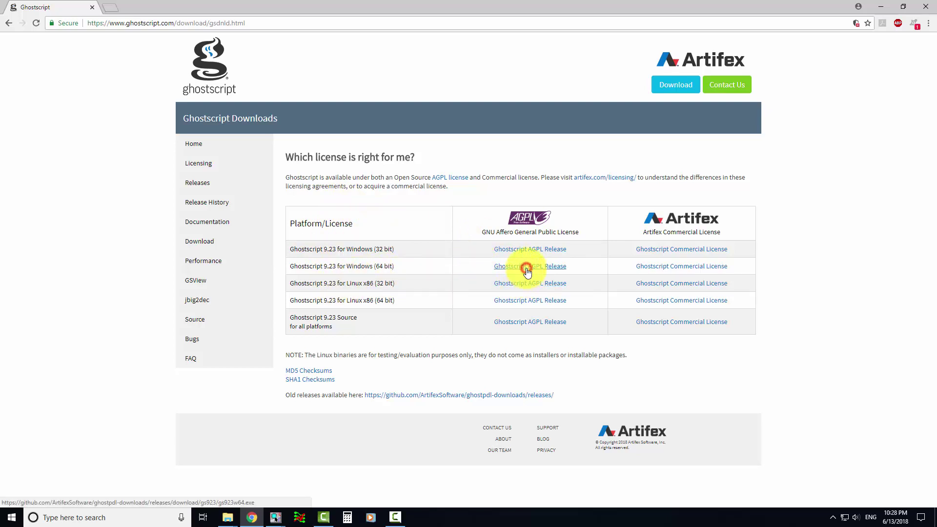
{"action": "left_click", "coordinate": [527, 271]}
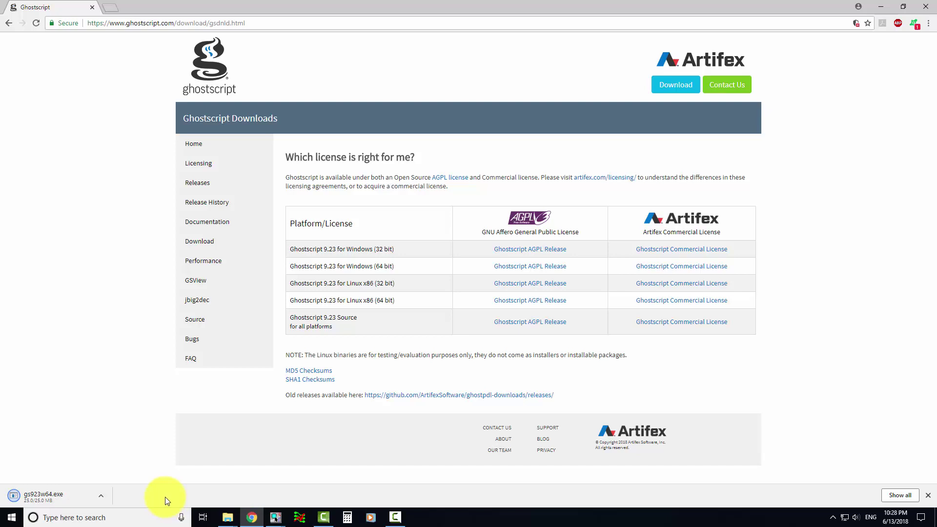
Install Ghostscript 9.23 from gs923w64.exe, accepting the license, and dismiss the open-with prompt.
{"action": "left_click", "coordinate": [43, 498]}
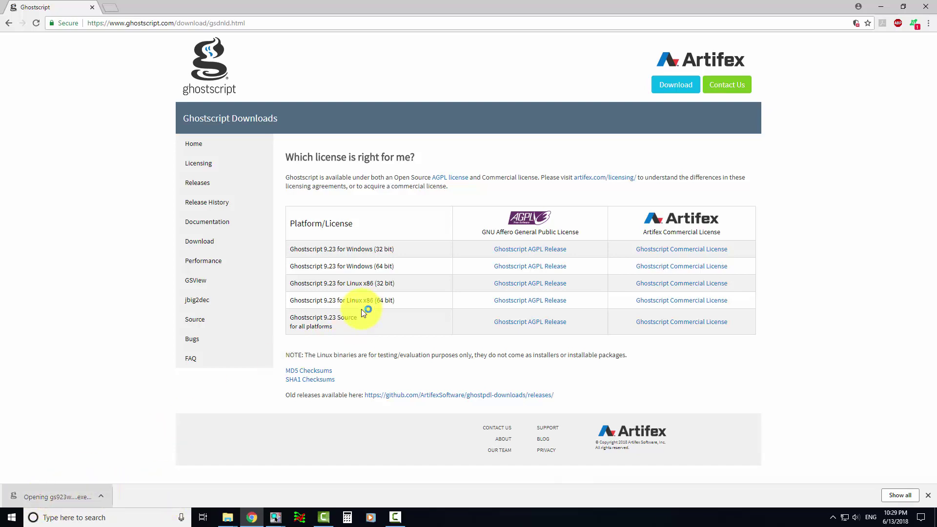
{"action": "left_click", "coordinate": [506, 337]}
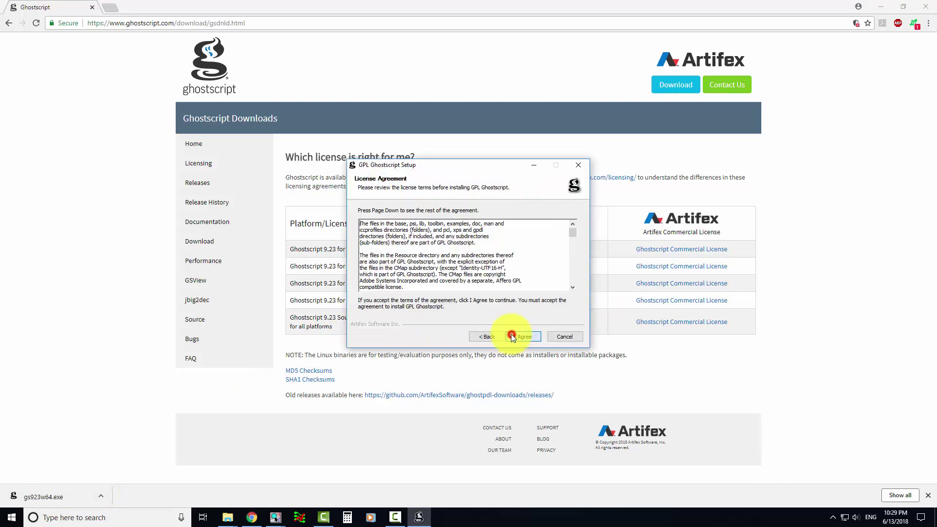
{"action": "left_click", "coordinate": [525, 337]}
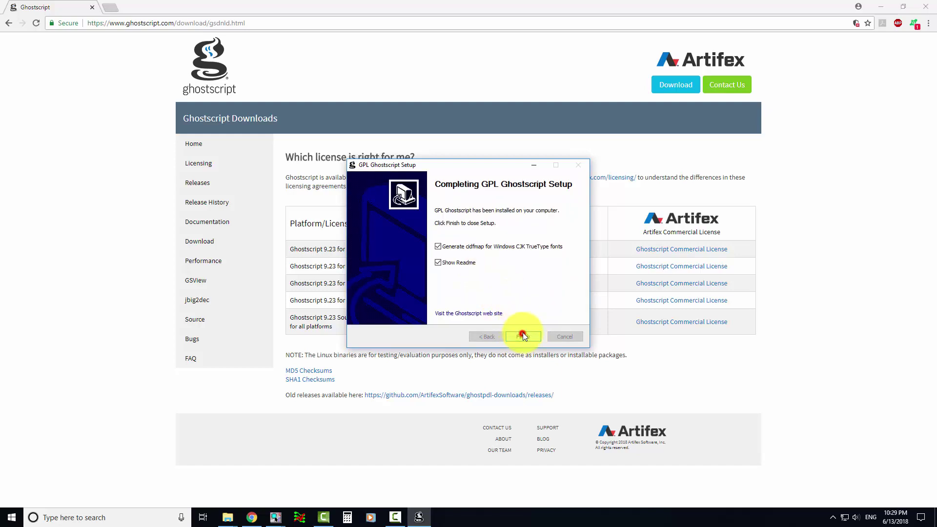
{"action": "left_click", "coordinate": [523, 336]}
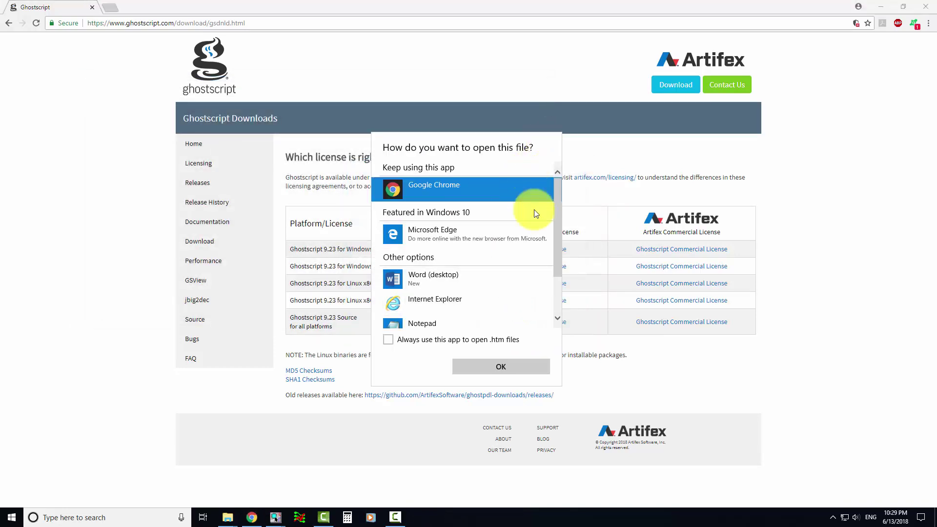
{"action": "left_click", "coordinate": [520, 358]}
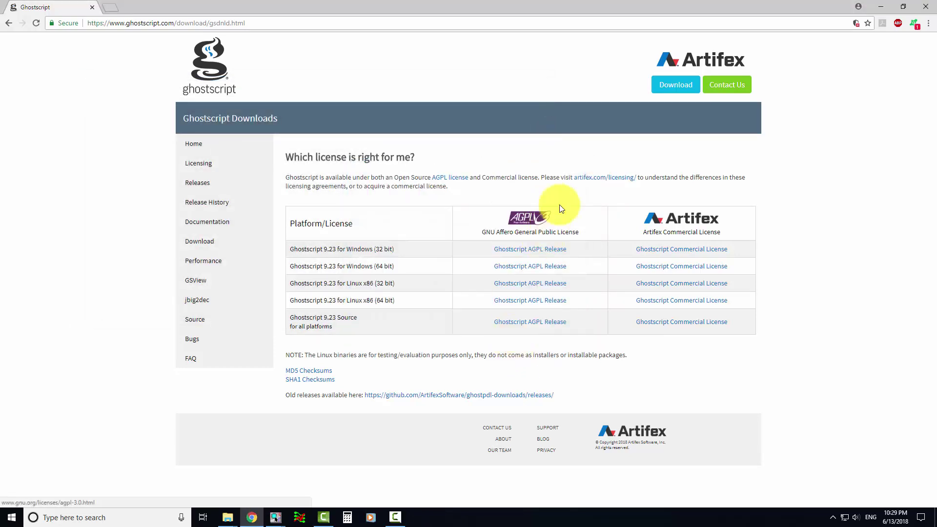
Point the PDF Export converter path to gs9.23\bin\gswin64c and export beagleboneblk_c.pdf.
{"action": "left_click", "coordinate": [881, 5]}
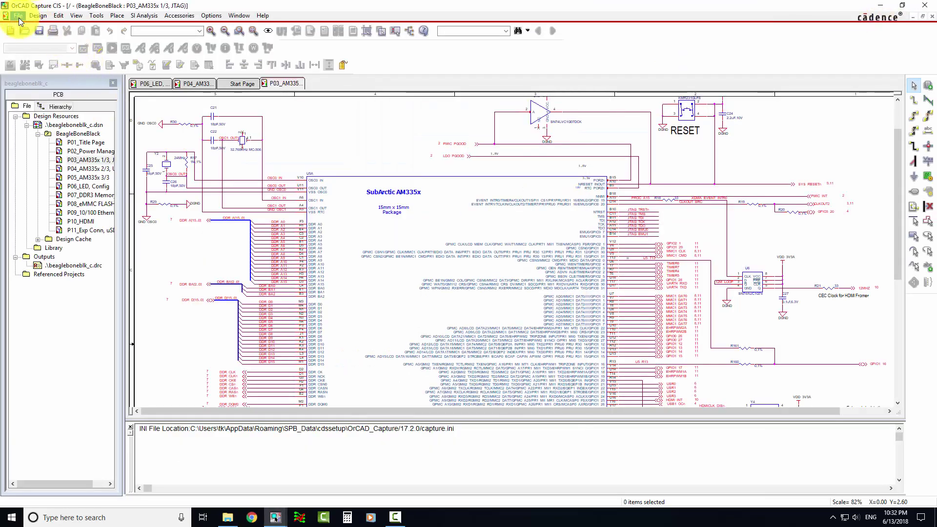
{"action": "left_click", "coordinate": [18, 15]}
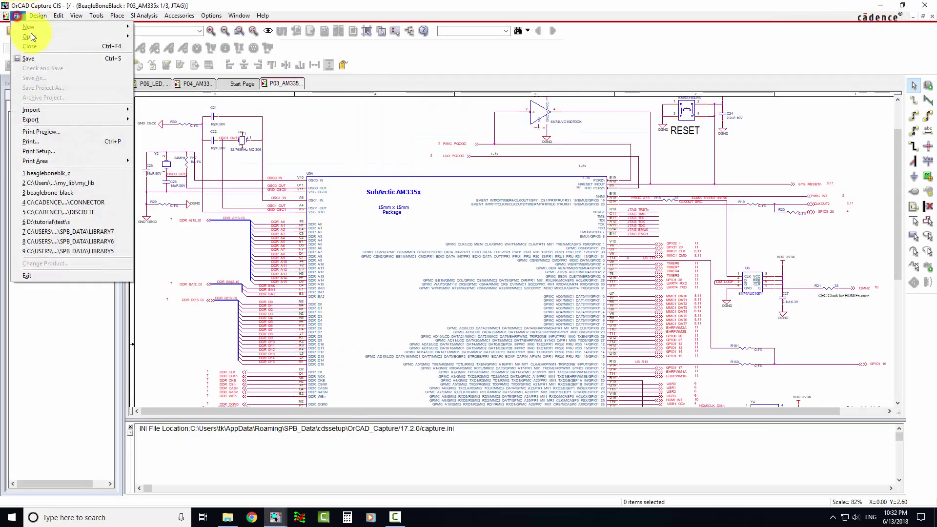
{"action": "mouse_move", "coordinate": [31, 120]}
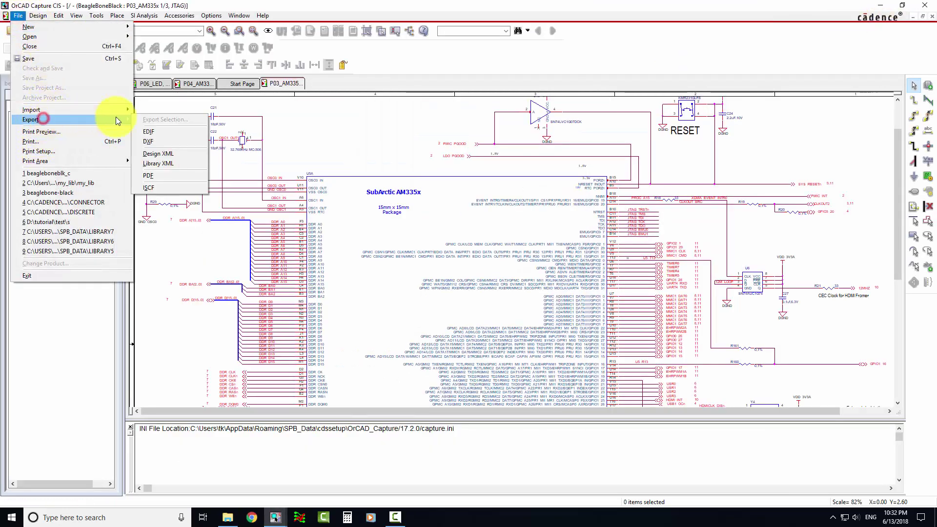
{"action": "left_click", "coordinate": [163, 176]}
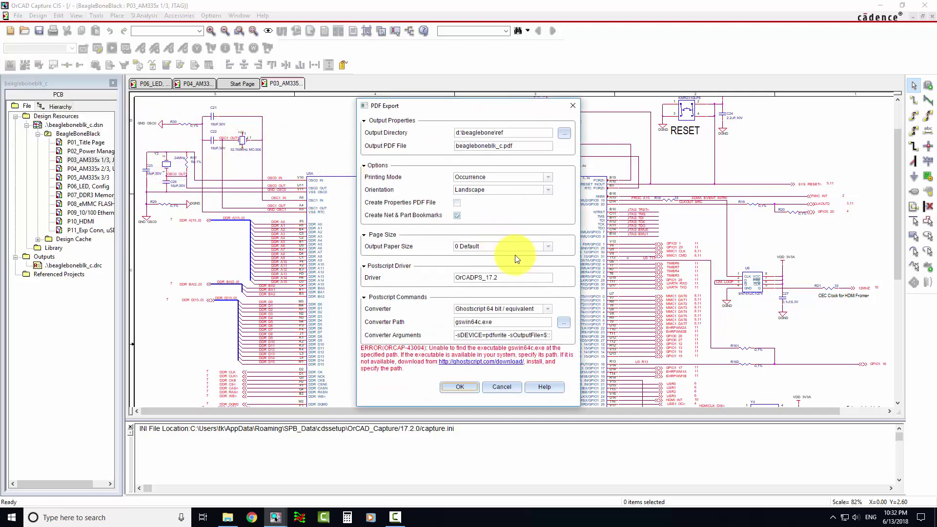
{"action": "left_click", "coordinate": [564, 325]}
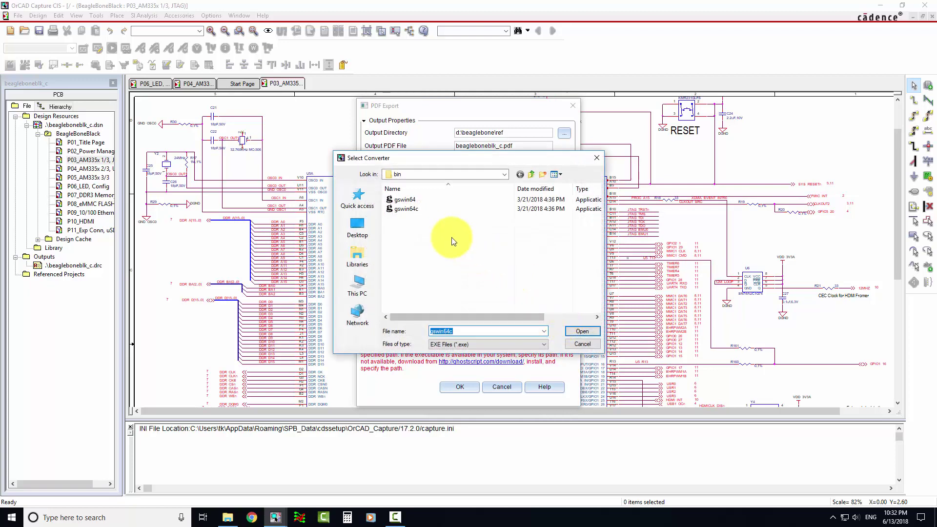
{"action": "double_click", "coordinate": [418, 208]}
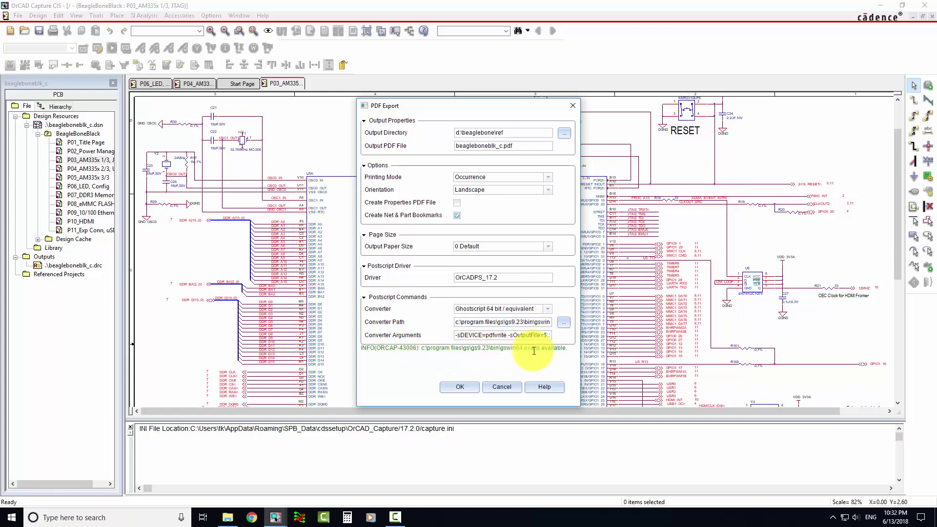
{"action": "left_click", "coordinate": [466, 389]}
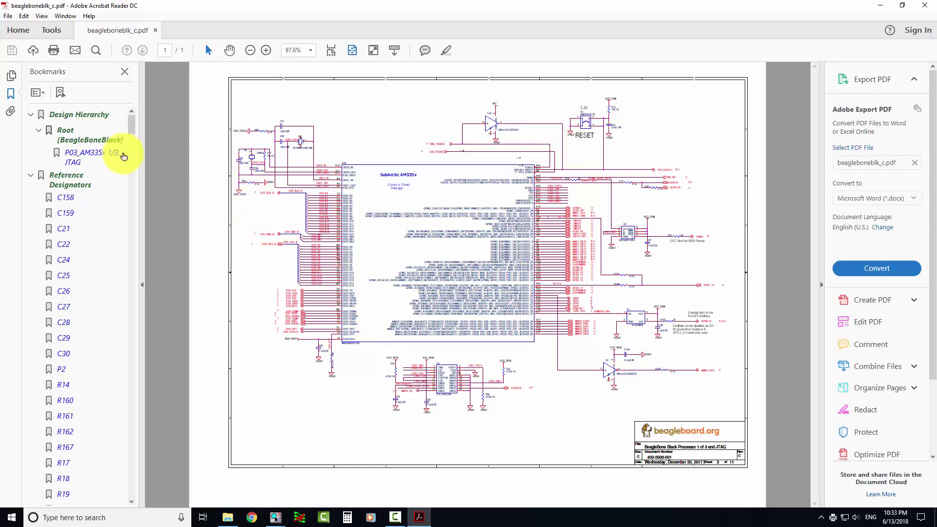
Toggle the Root bookmark, close Acrobat Reader, and select the design in the project tree.
{"action": "left_click", "coordinate": [42, 135]}
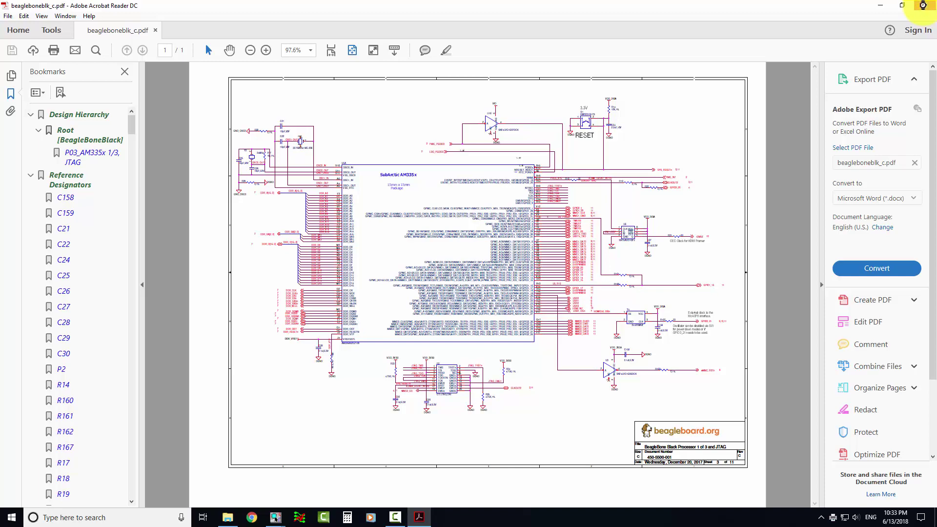
{"action": "left_click", "coordinate": [921, 6]}
{"action": "left_click", "coordinate": [66, 127]}
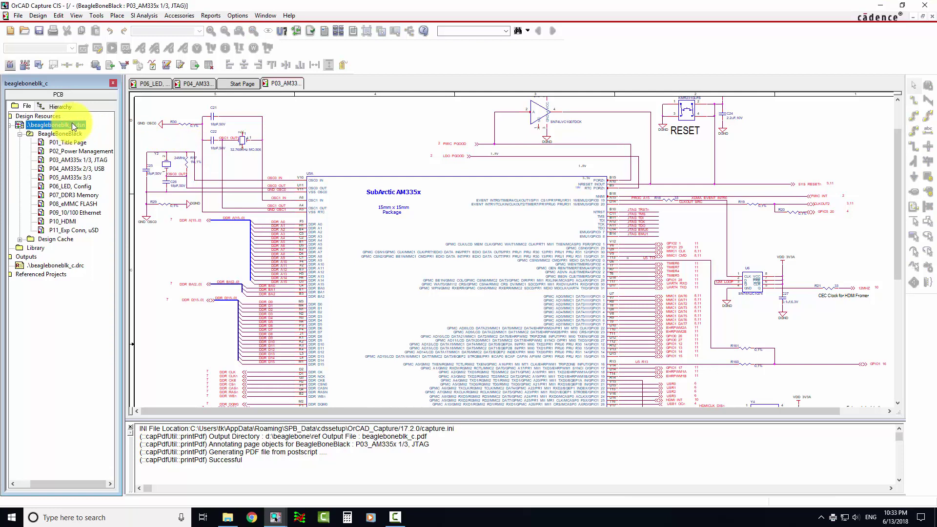
Re-export the selected BeagleBoneBlack design to beagleboneblk_c.pdf through File > Export > PDF.
{"action": "left_click", "coordinate": [17, 16]}
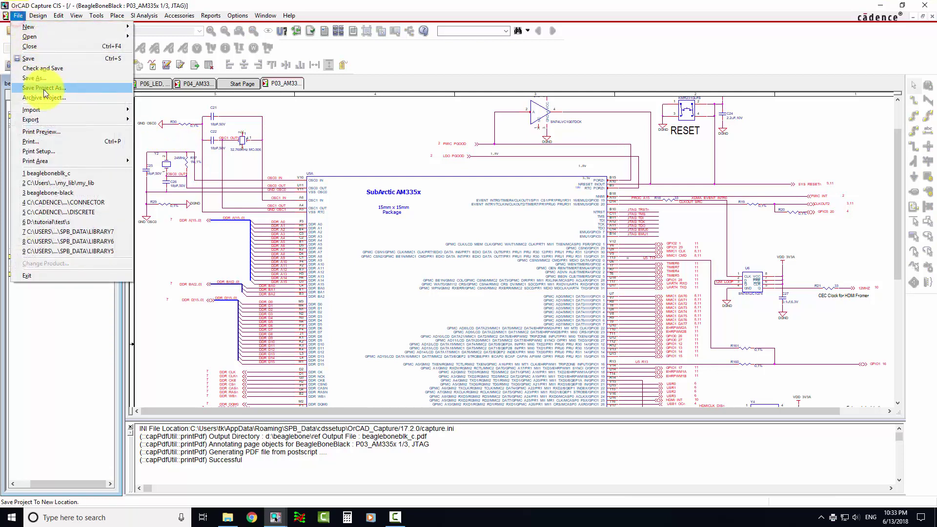
{"action": "left_click", "coordinate": [46, 120]}
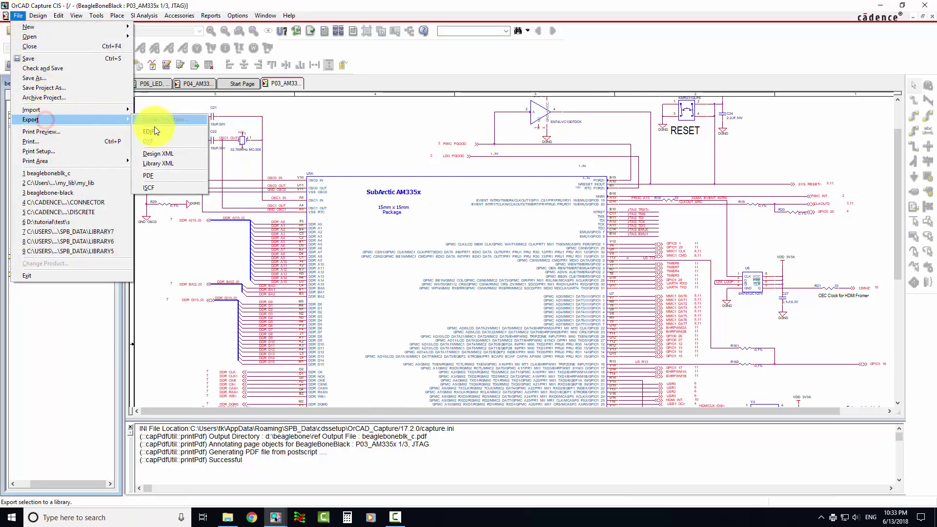
{"action": "left_click", "coordinate": [162, 175]}
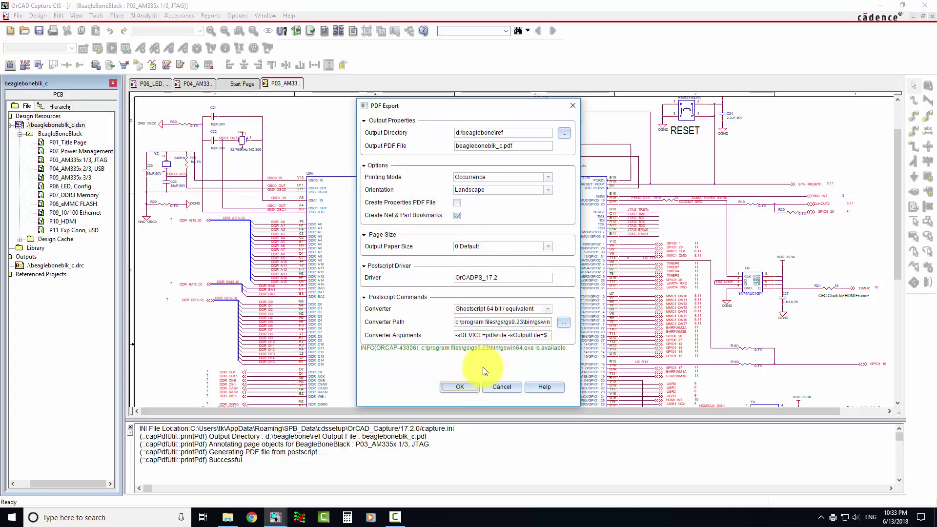
{"action": "left_click", "coordinate": [463, 389]}
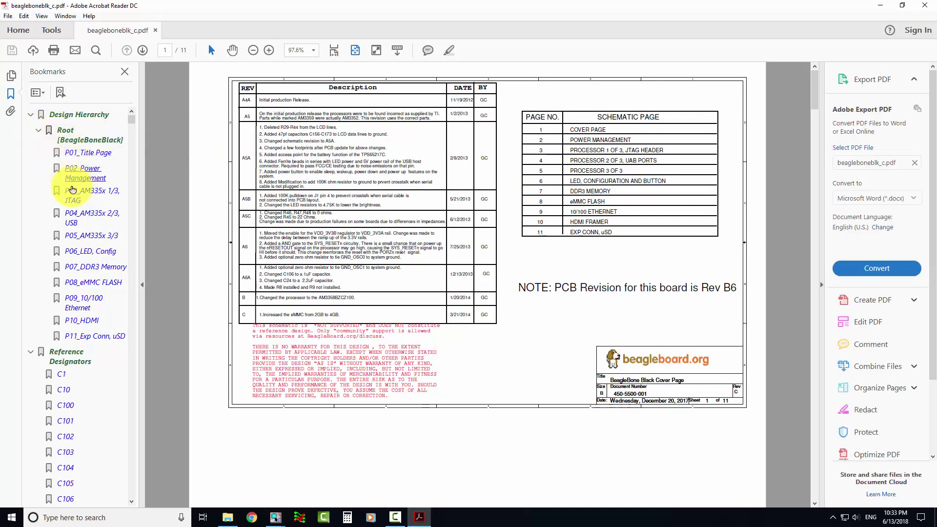
Jump through the P02 Power Management, P03, P04 and P05_AM335x 3/3 bookmarks.
{"action": "left_click", "coordinate": [73, 176]}
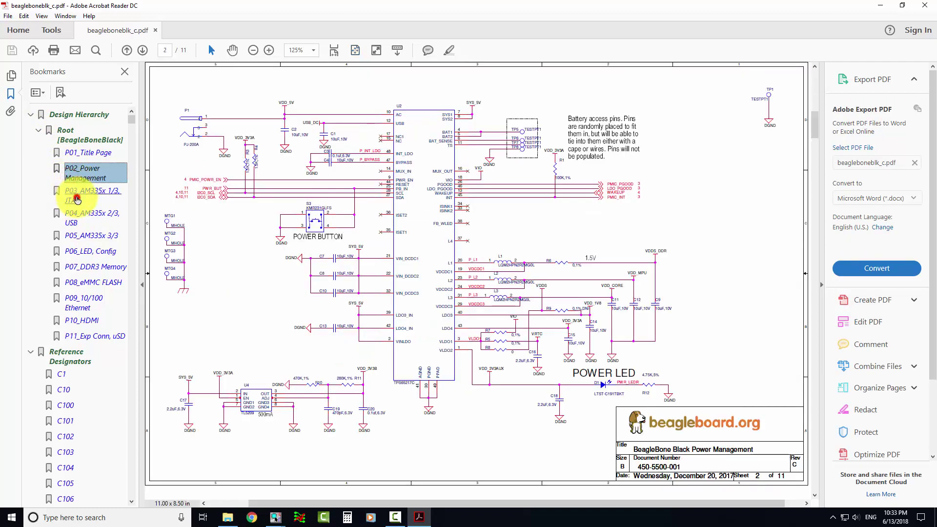
{"action": "left_click", "coordinate": [76, 198]}
{"action": "left_click", "coordinate": [81, 216]}
{"action": "left_click", "coordinate": [81, 235]}
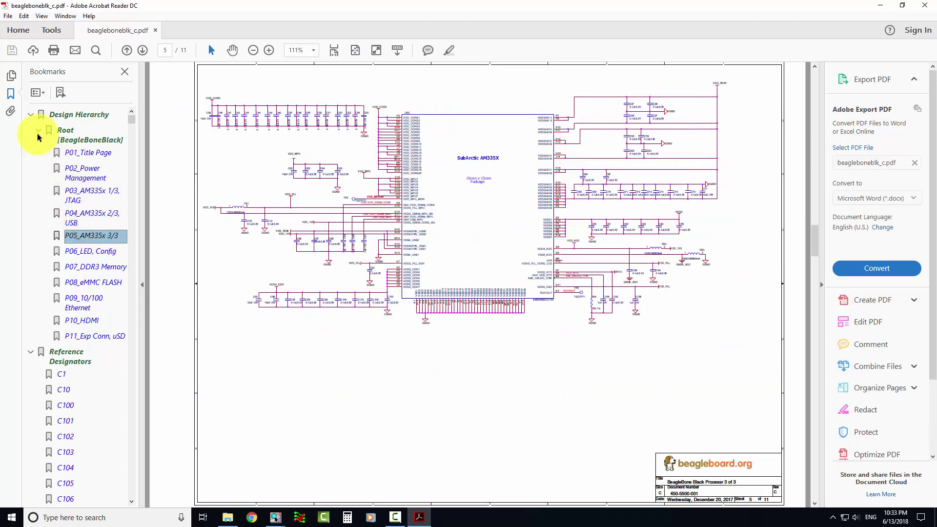